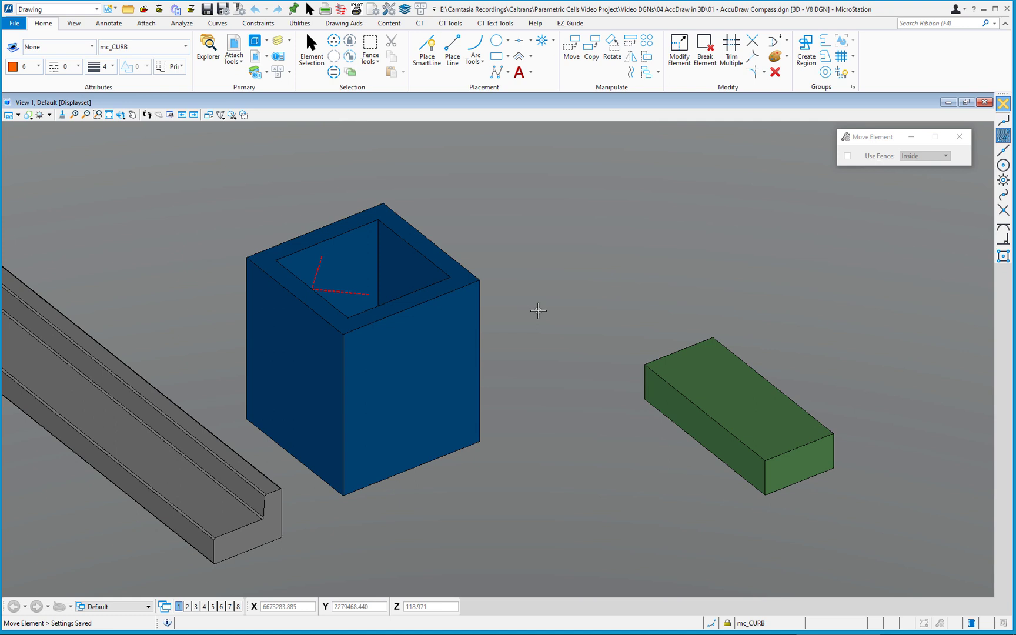
# - Set the view's display style to Wireframe and undock the AccuDraw coordinate window so it floats over the model
pyautogui.keyDown('shift'); pyautogui.rightClick(538, 310); pyautogui.keyUp('shift')
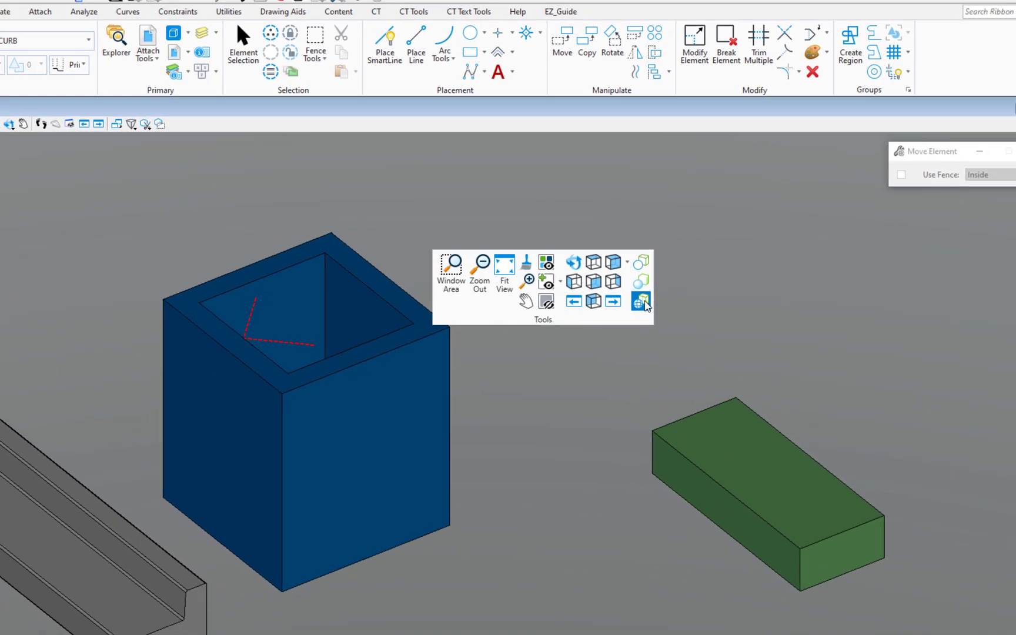
pyautogui.click(642, 302)
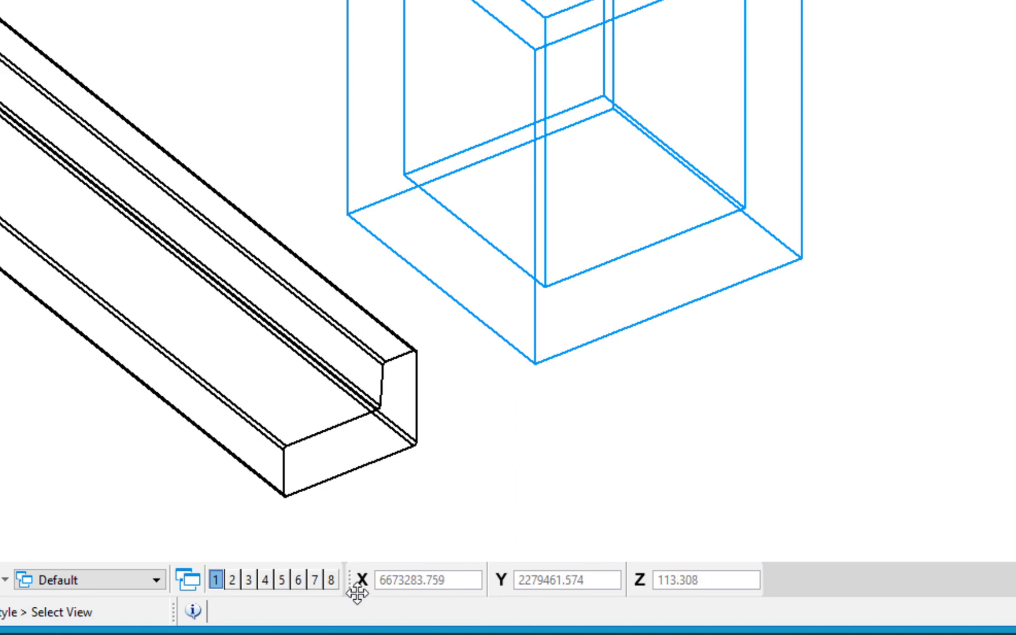
pyautogui.moveTo(338, 588); pyautogui.dragTo(484, 129)
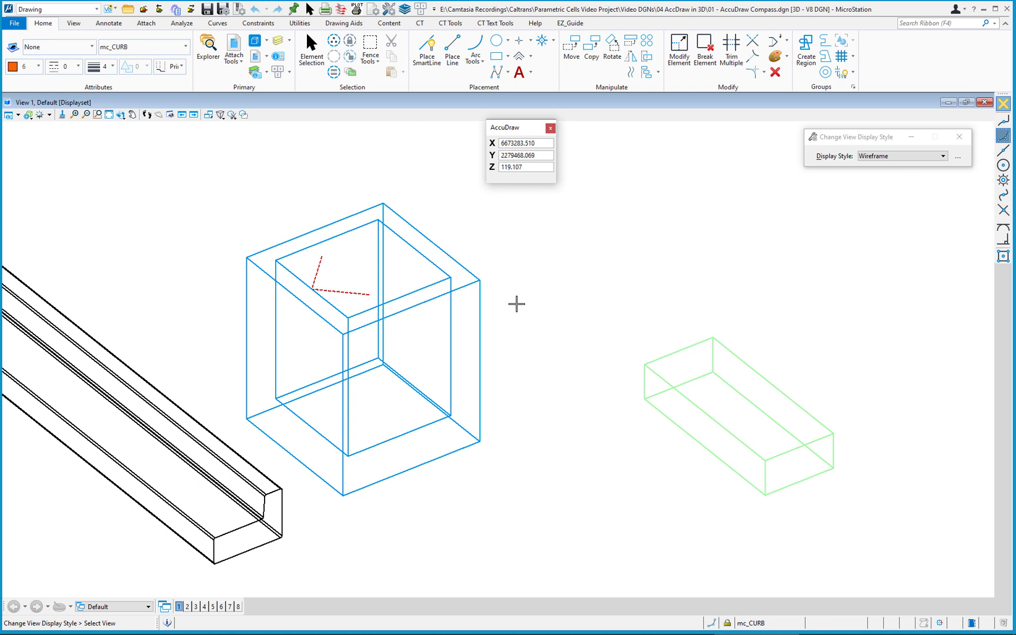
pyautogui.rightClick(516, 304)
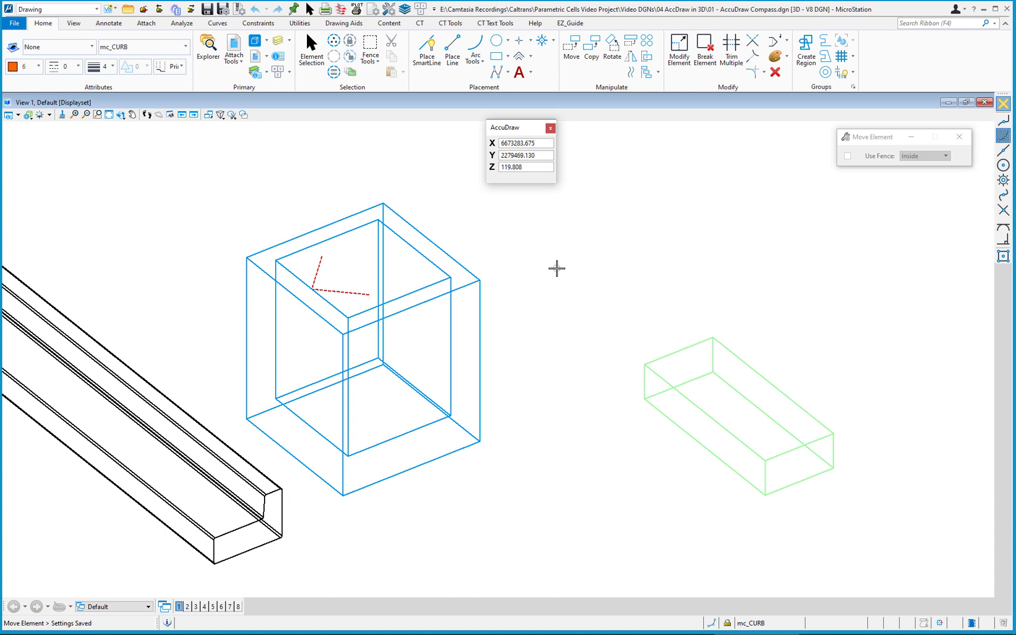
# - Start a SmartLine at the blue vault's upper corner facing the slab, toggling AccuDraw between rectangular and polar coordinates
pyautogui.press('q')
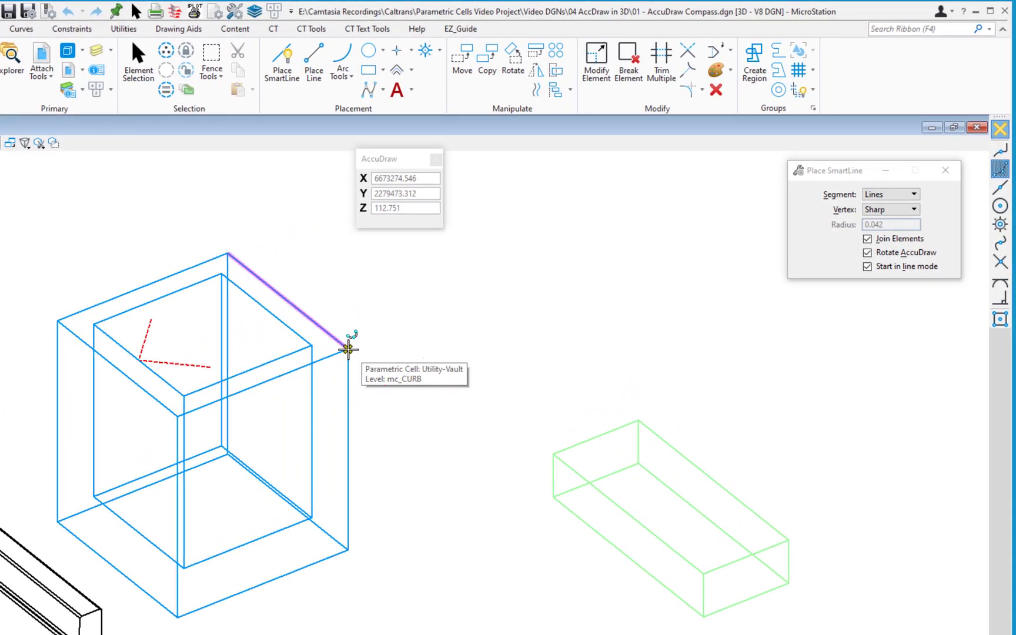
pyautogui.click(349, 349)
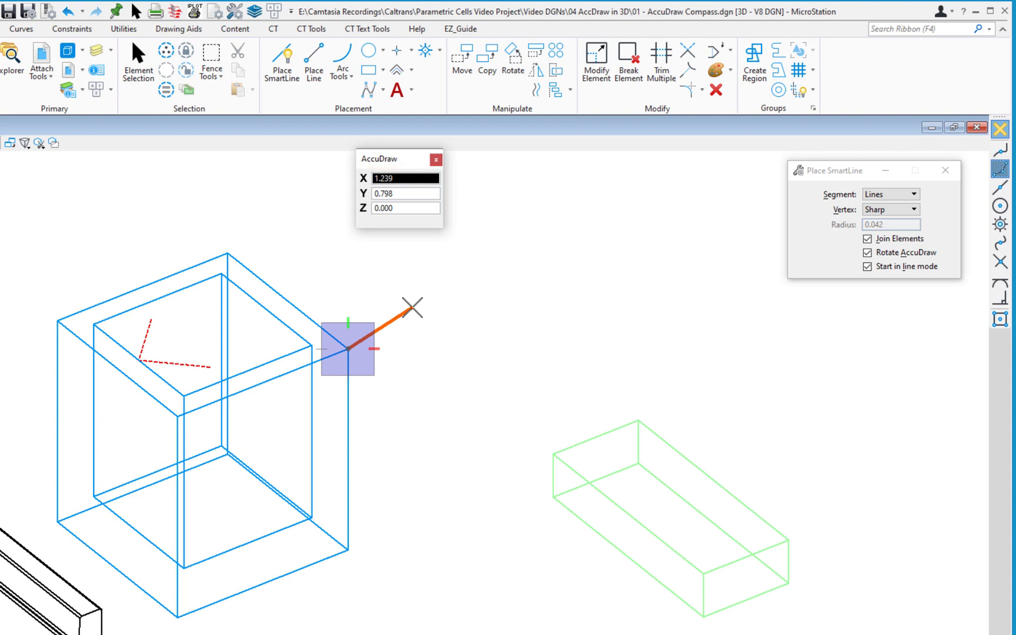
pyautogui.press('m')
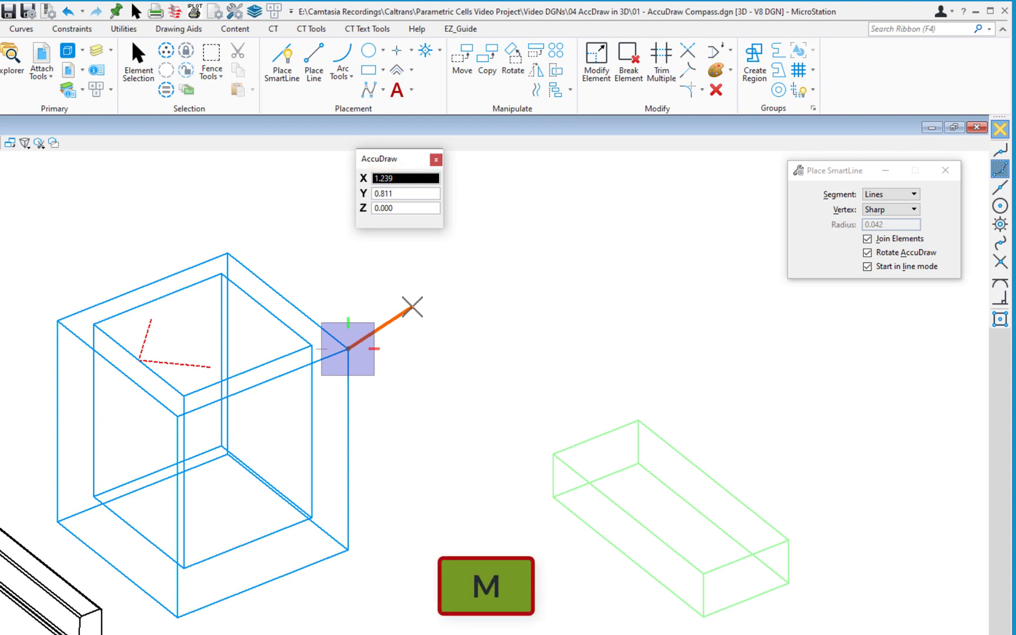
pyautogui.press('space')
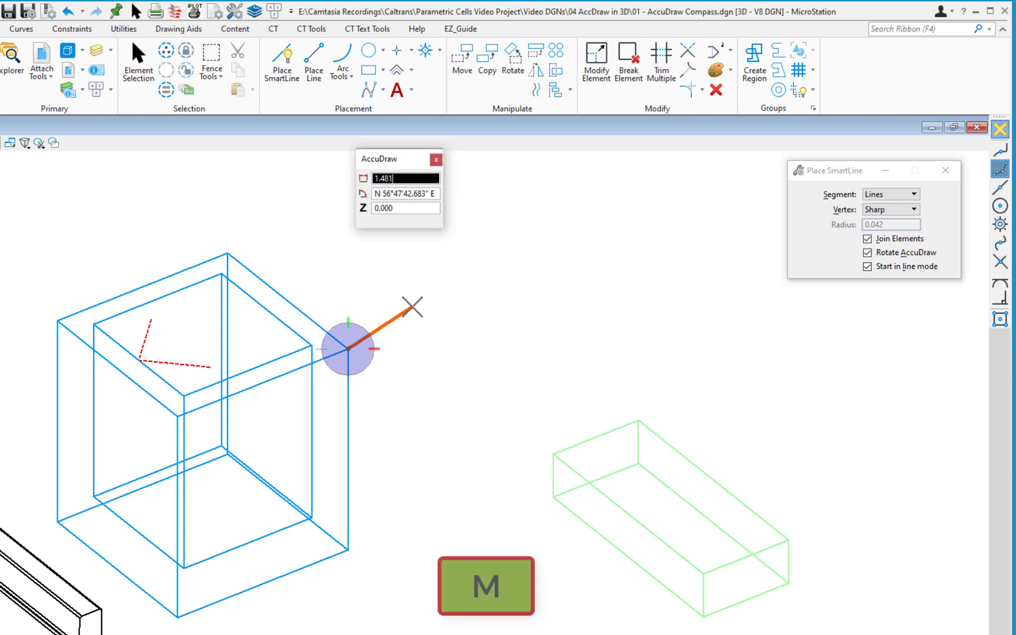
pyautogui.press('m')
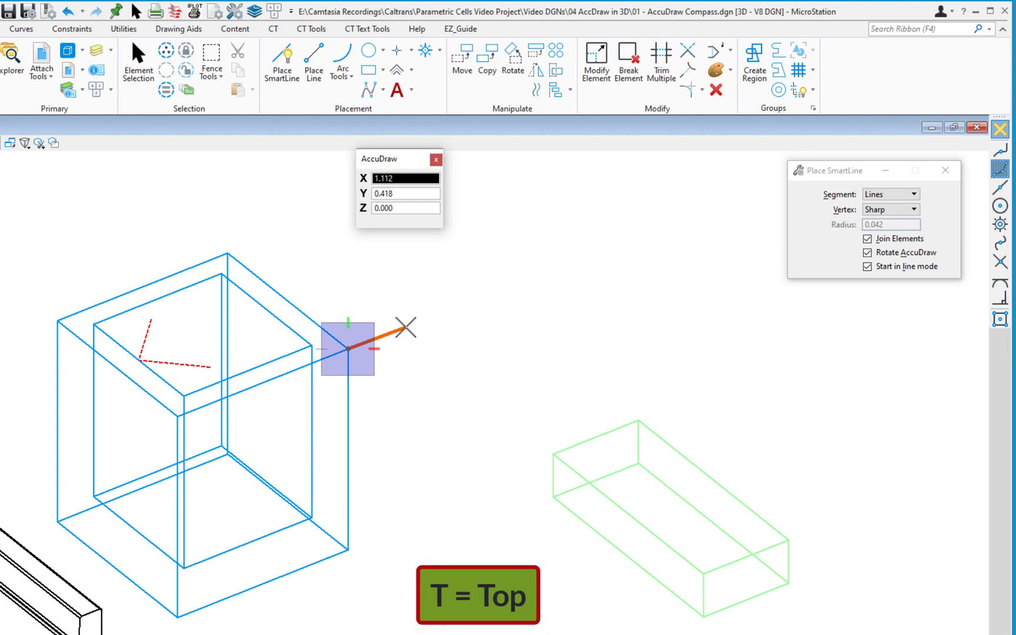
# - Rotate the AccuDraw compass through the Top, Side and Front planes at the SmartLine's start point
pyautogui.press('t')
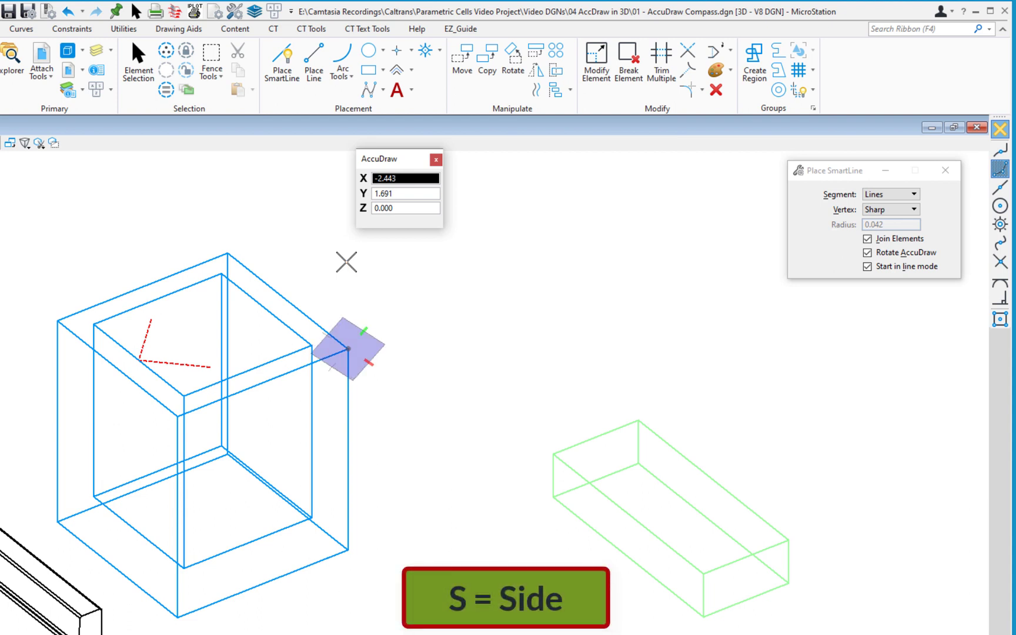
pyautogui.press('s')
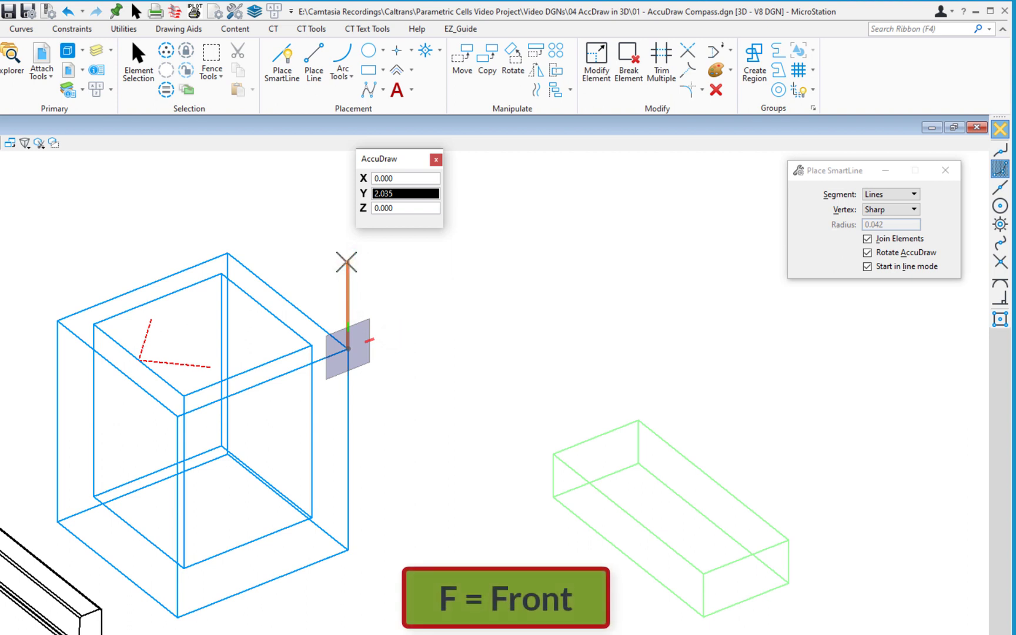
pyautogui.press('f')
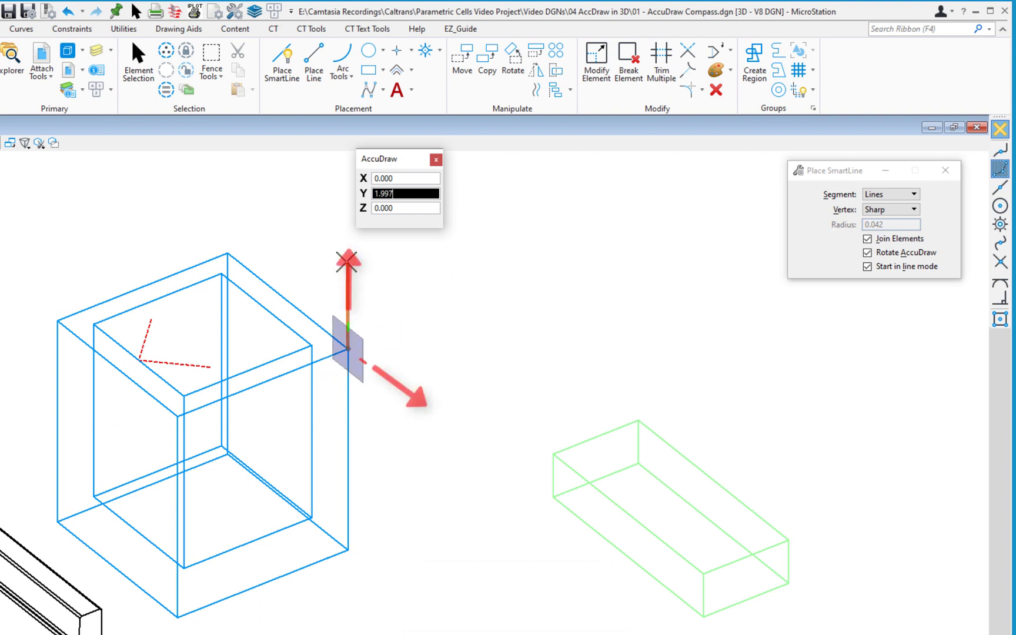
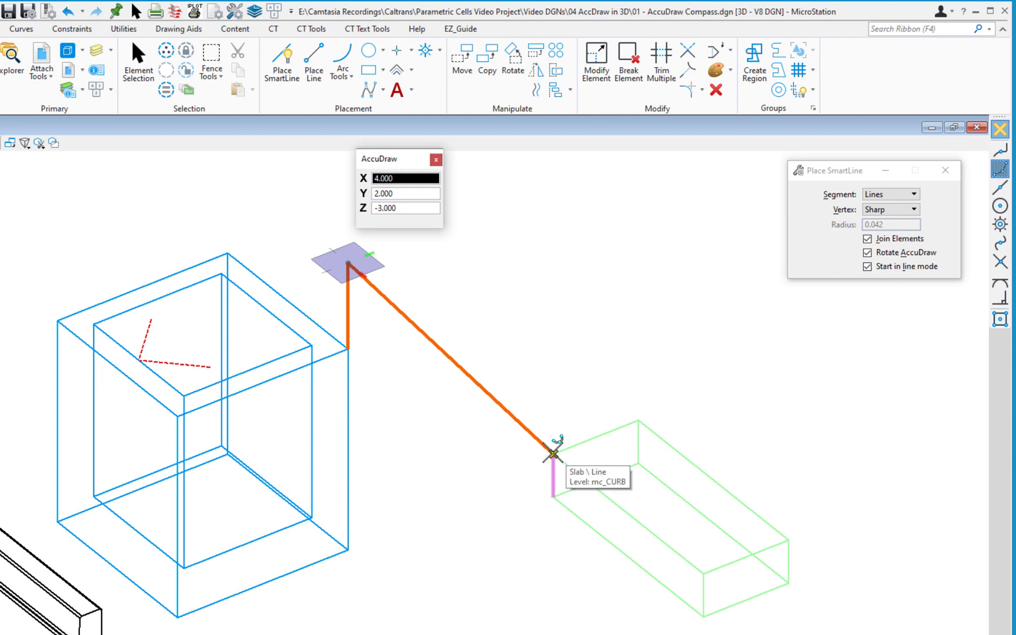
# - Try to run the SmartLine's next segment to the green slab's upper corner, and orient the compass to the Top plane
pyautogui.click(553, 453)
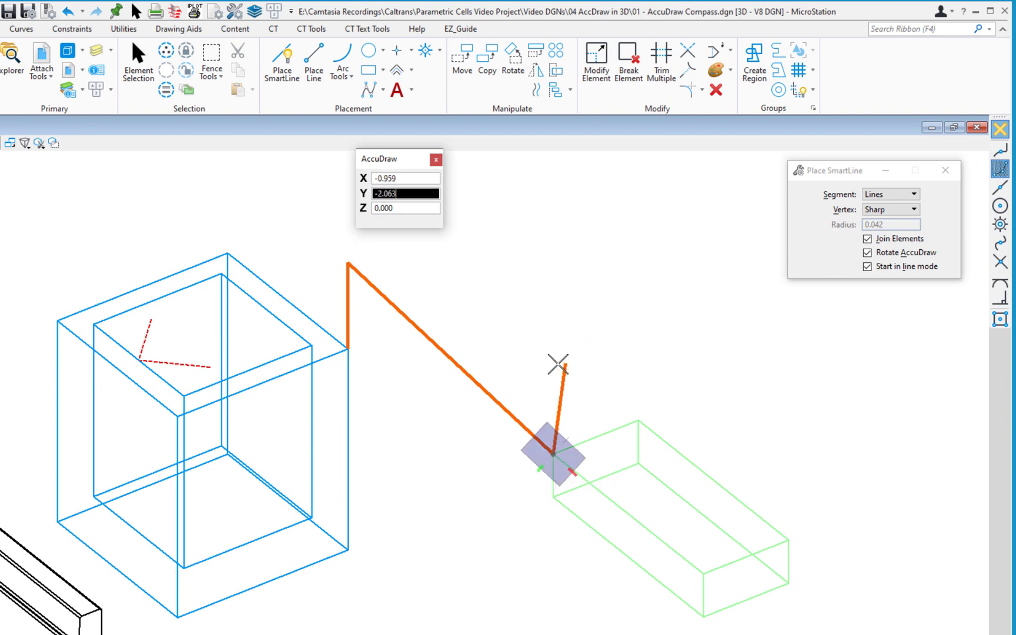
pyautogui.keyDown('shift'); pyautogui.moveTo(558, 359); pyautogui.dragTo(509, 336, button='middle'); pyautogui.keyUp('shift')
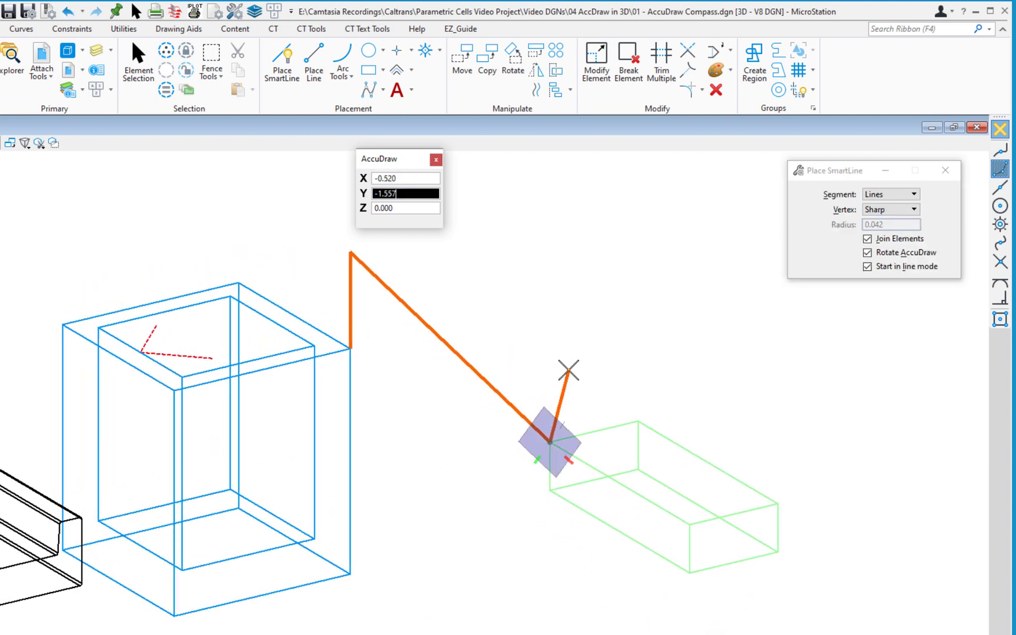
pyautogui.press('t')
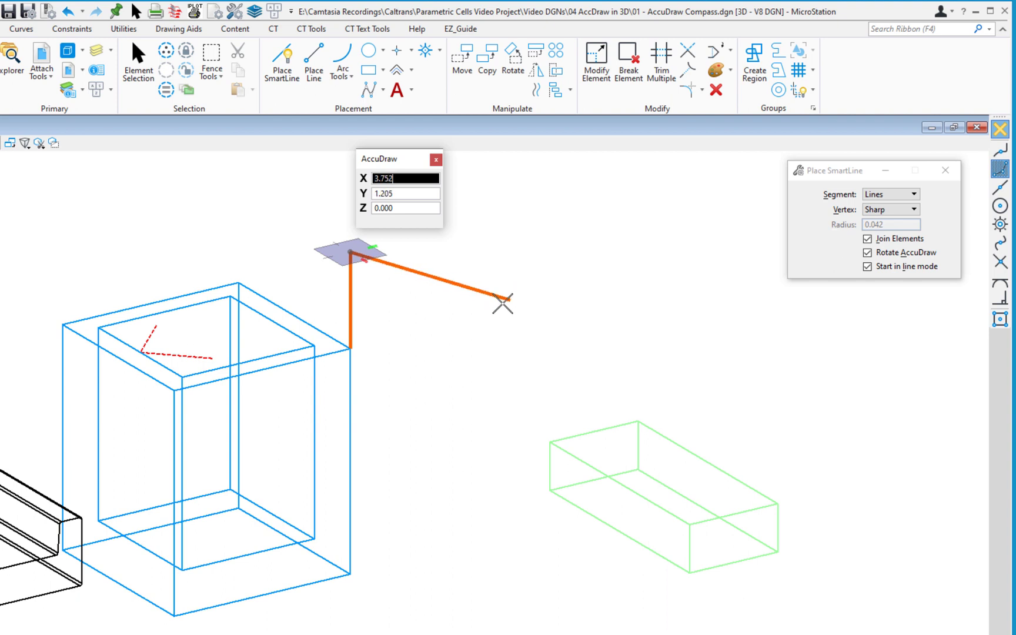
# - Draw a SmartLine segment locked to the compass X axis in line with the slab's upper corner, and undo the finished SmartLine
pyautogui.keyDown('shift'); pyautogui.moveTo(488, 306); pyautogui.dragTo(458, 363, button='middle'); pyautogui.keyUp('shift')
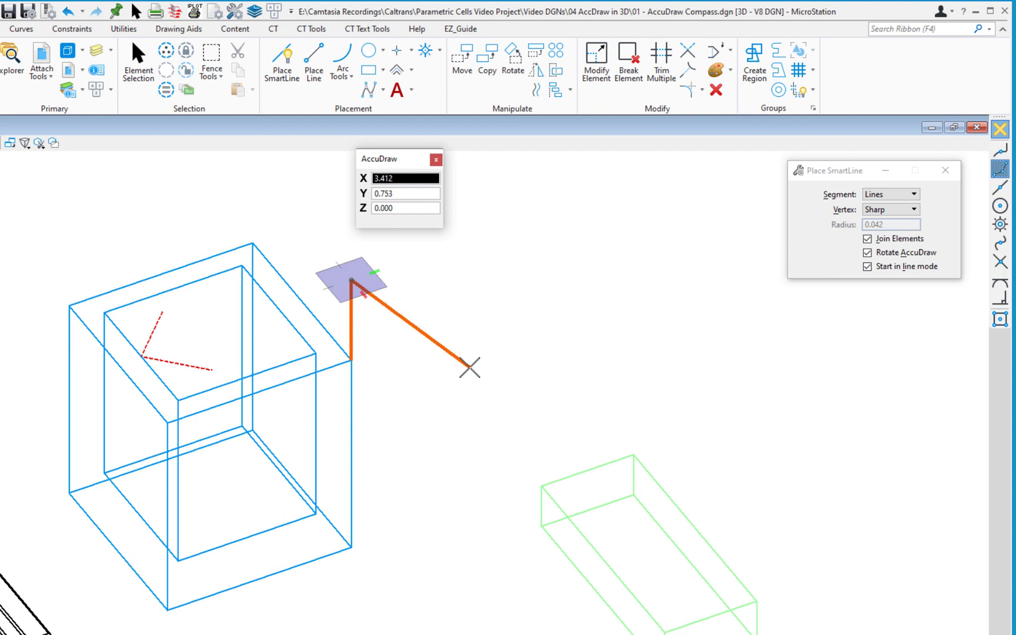
pyautogui.press('Return')
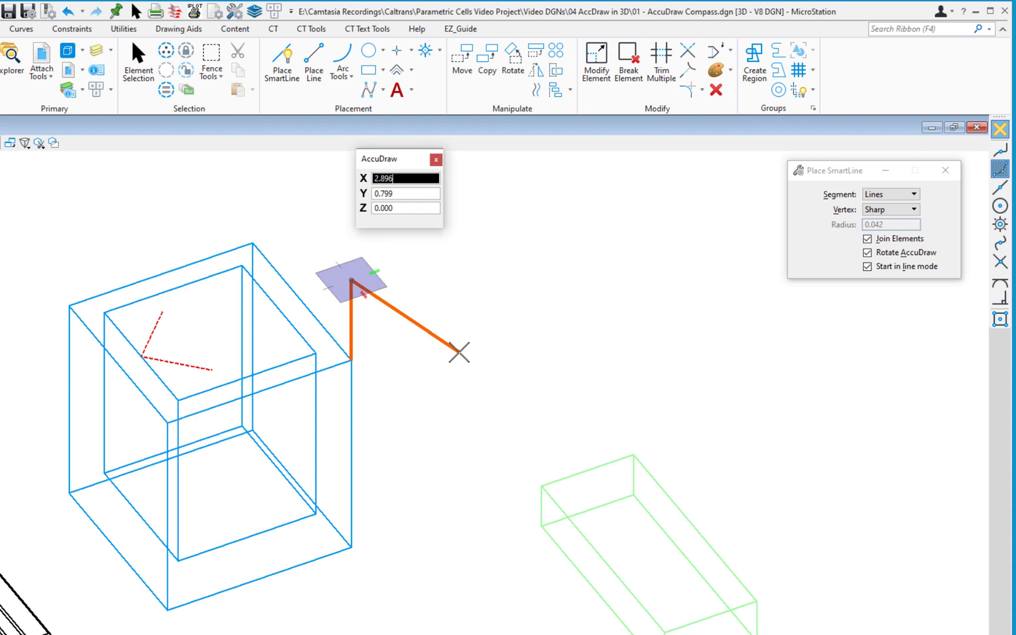
pyautogui.press('Return')
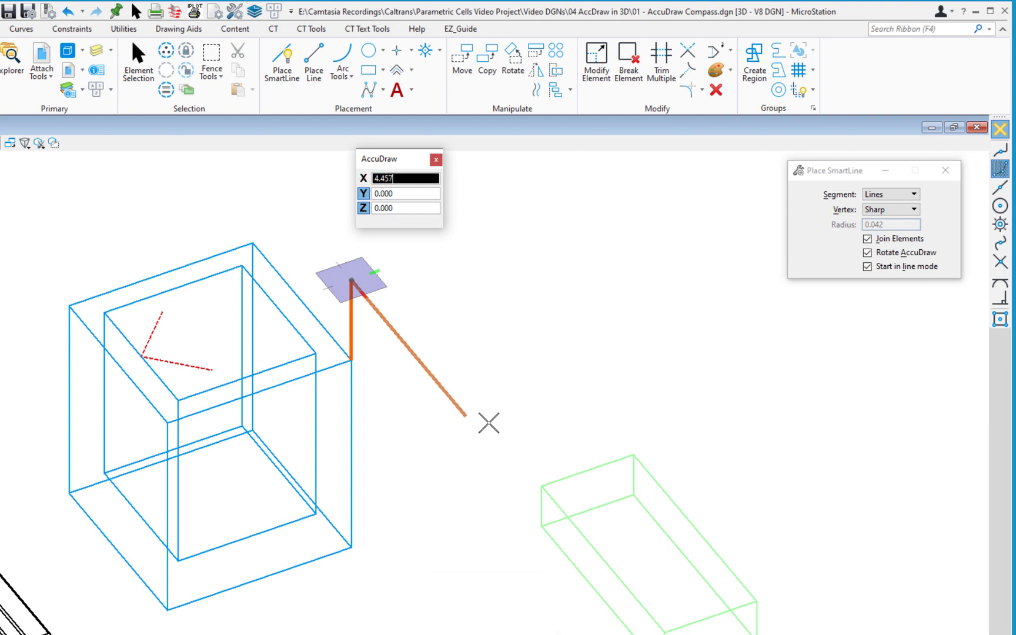
pyautogui.click(543, 487)
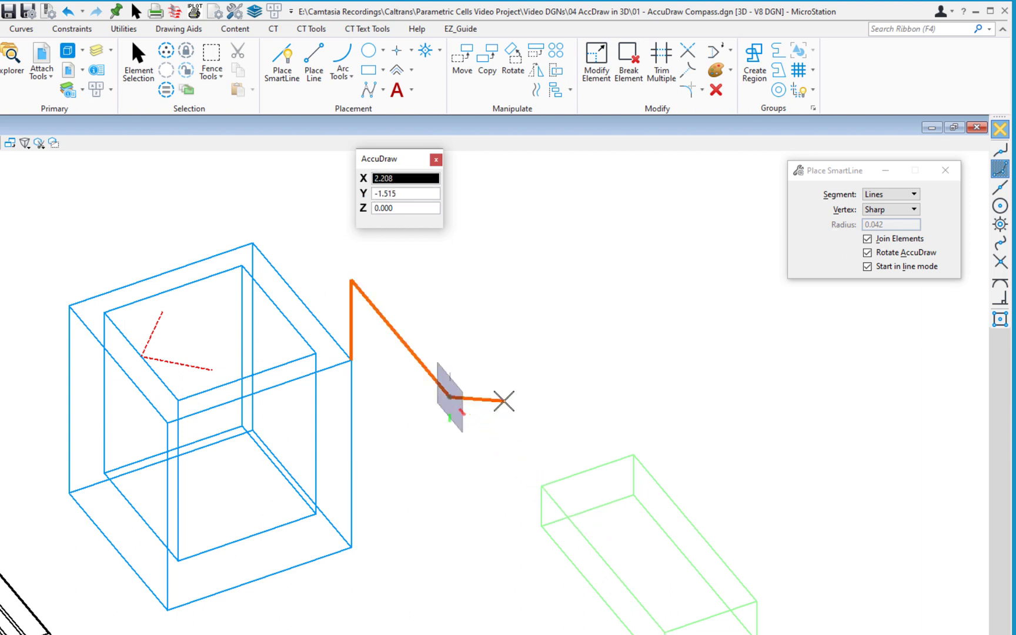
pyautogui.rightClick(494, 376)
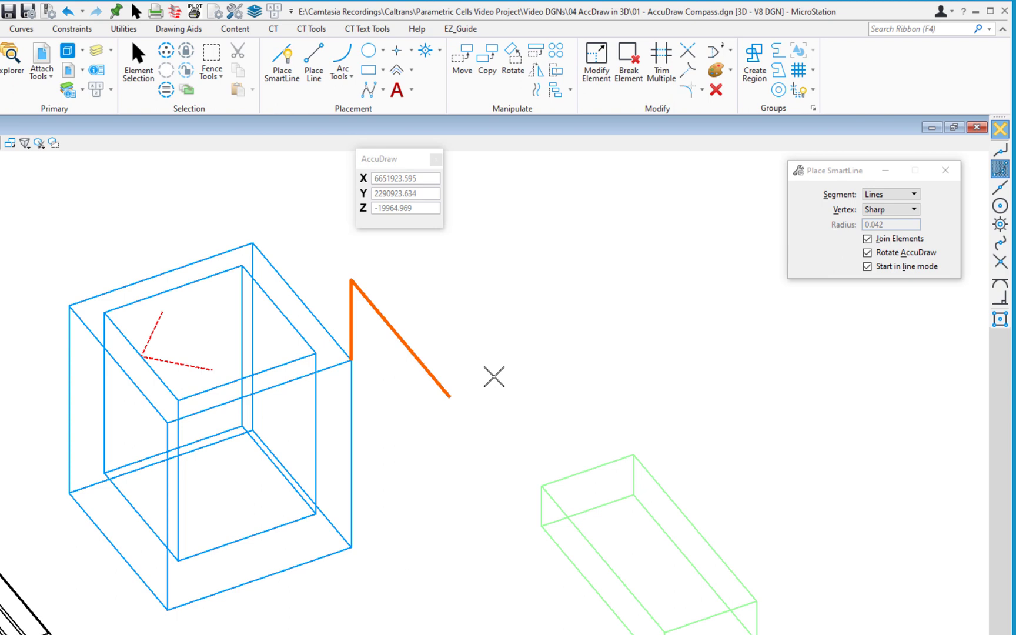
pyautogui.hotkey('ctrl', 'z')
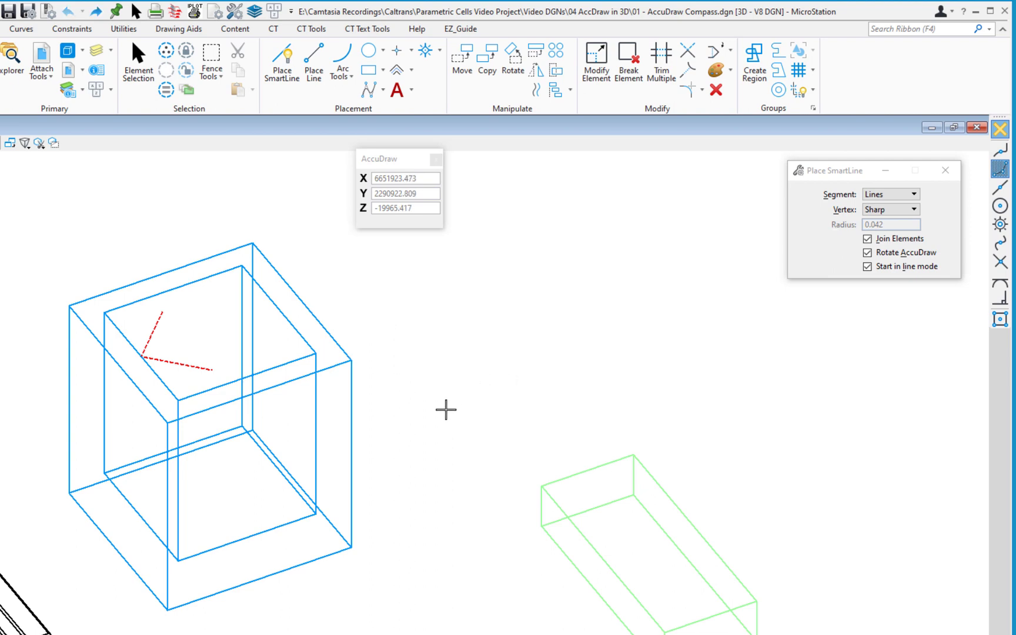
# - Move the green slab straight up by its upper corner, using Front rotation and the vertical axis lock, to the vault's top corner elevation
pyautogui.keyDown('shift'); pyautogui.moveTo(453, 414); pyautogui.dragTo(453, 354, button='middle'); pyautogui.keyUp('shift')
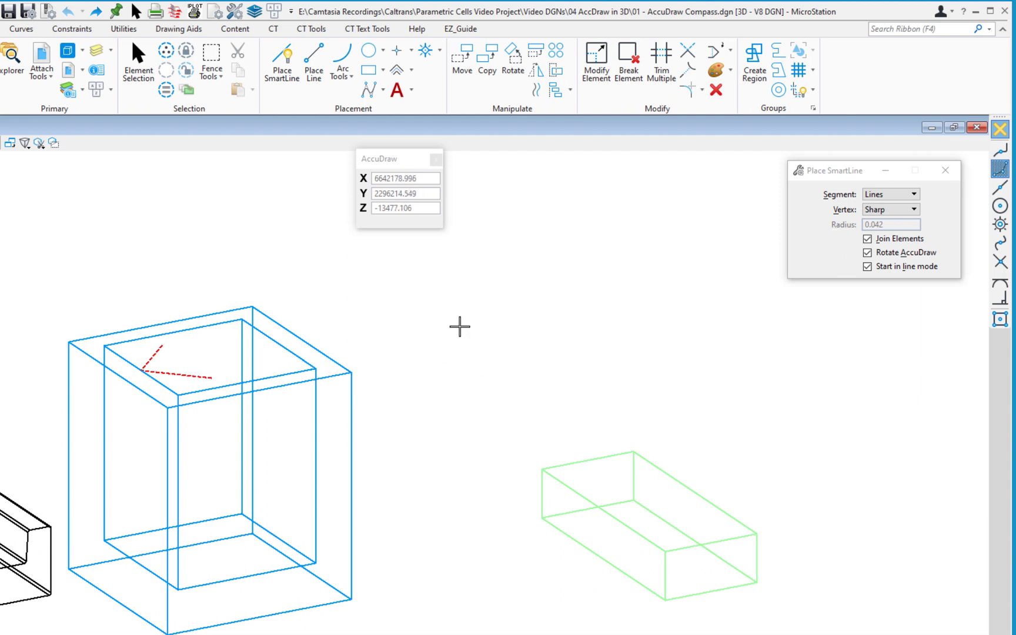
pyautogui.rightClick(451, 304)
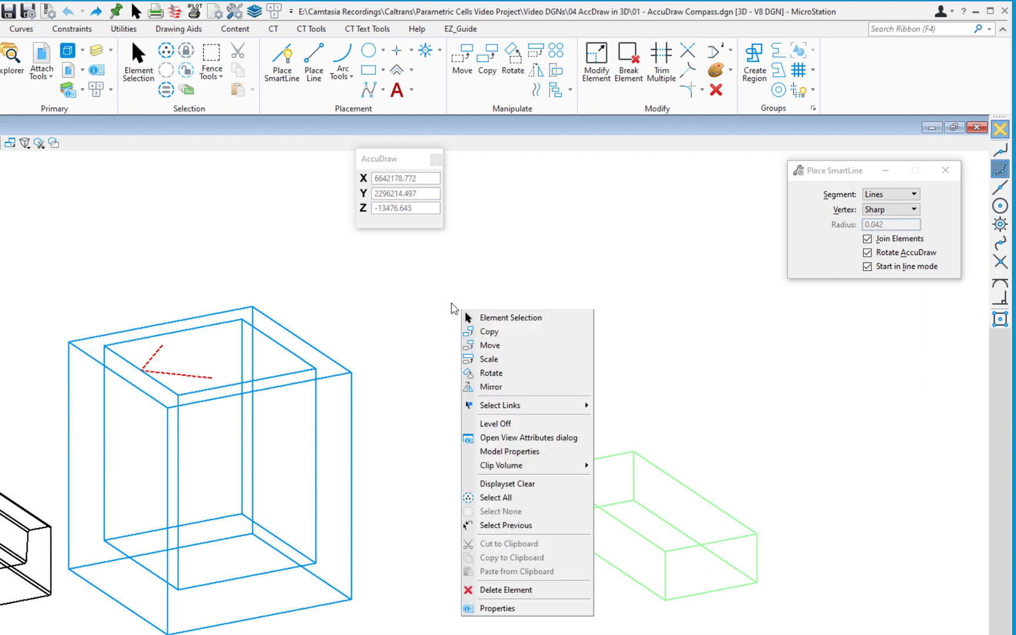
pyautogui.click(490, 346)
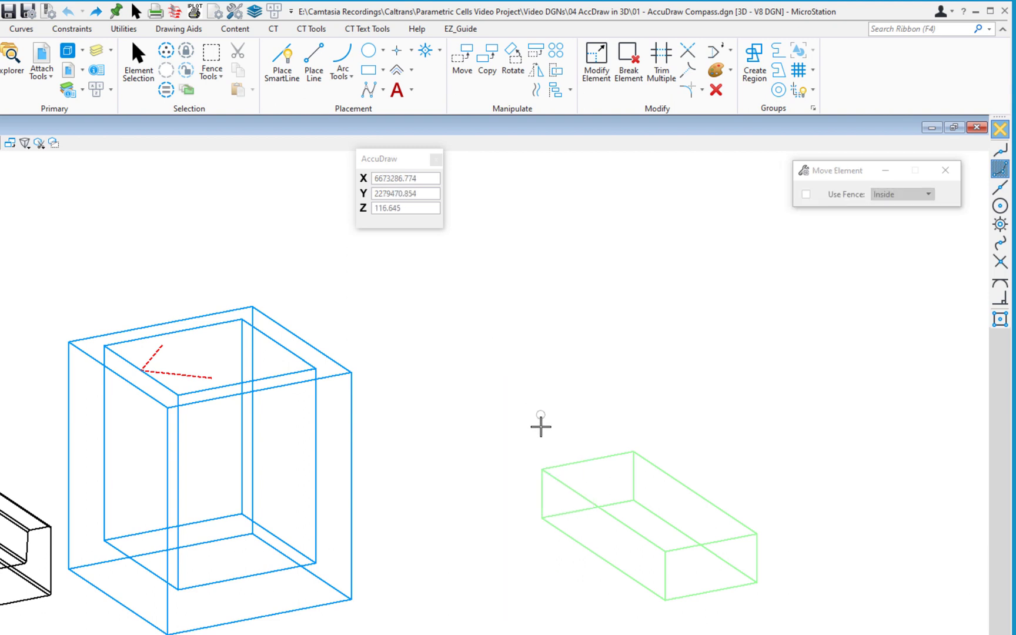
pyautogui.click(542, 469)
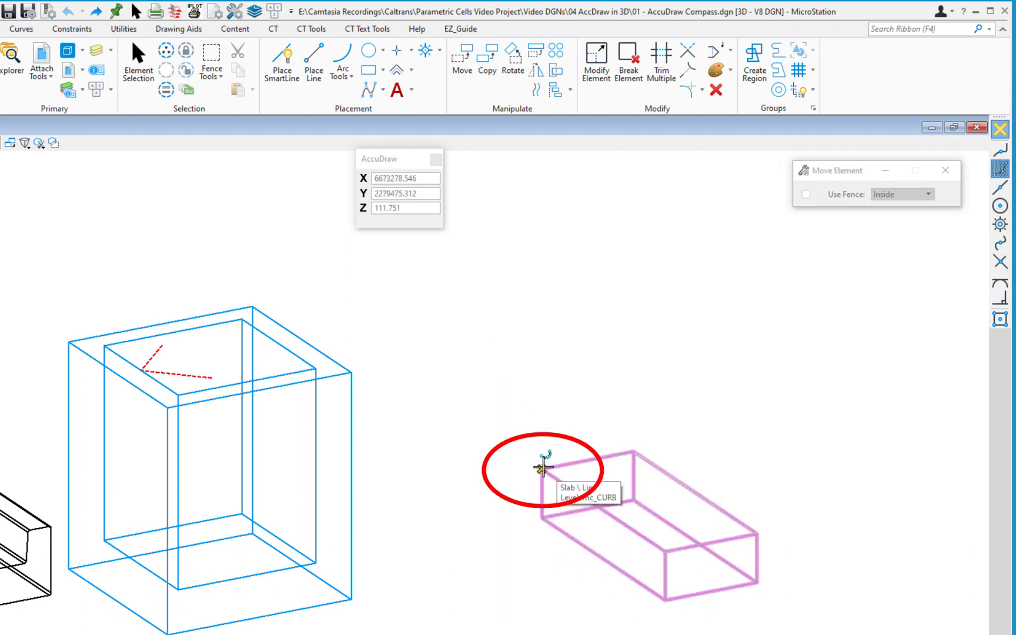
pyautogui.click(542, 469)
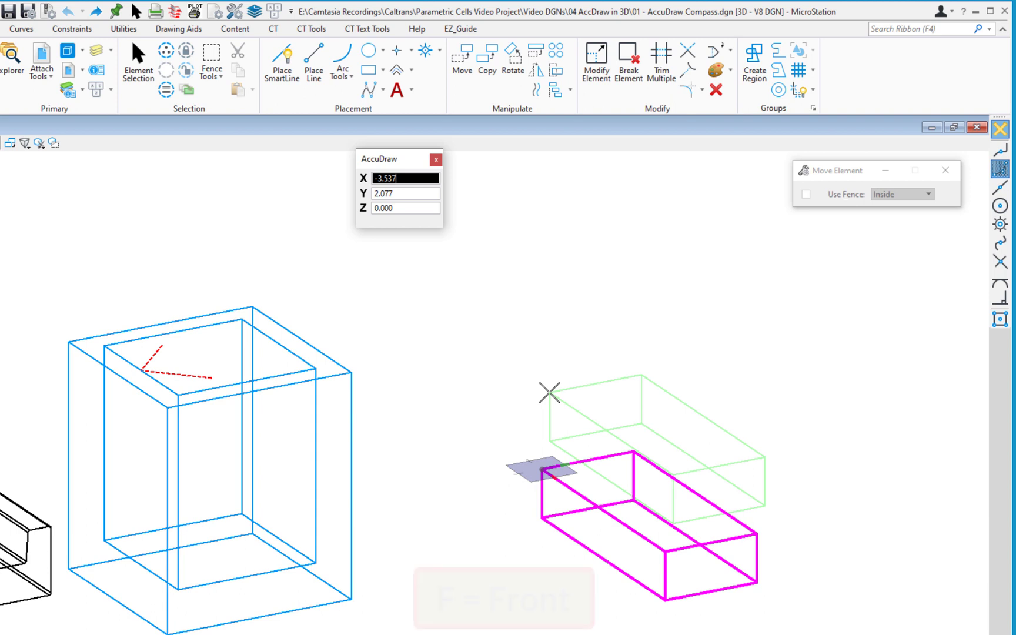
pyautogui.press('f')
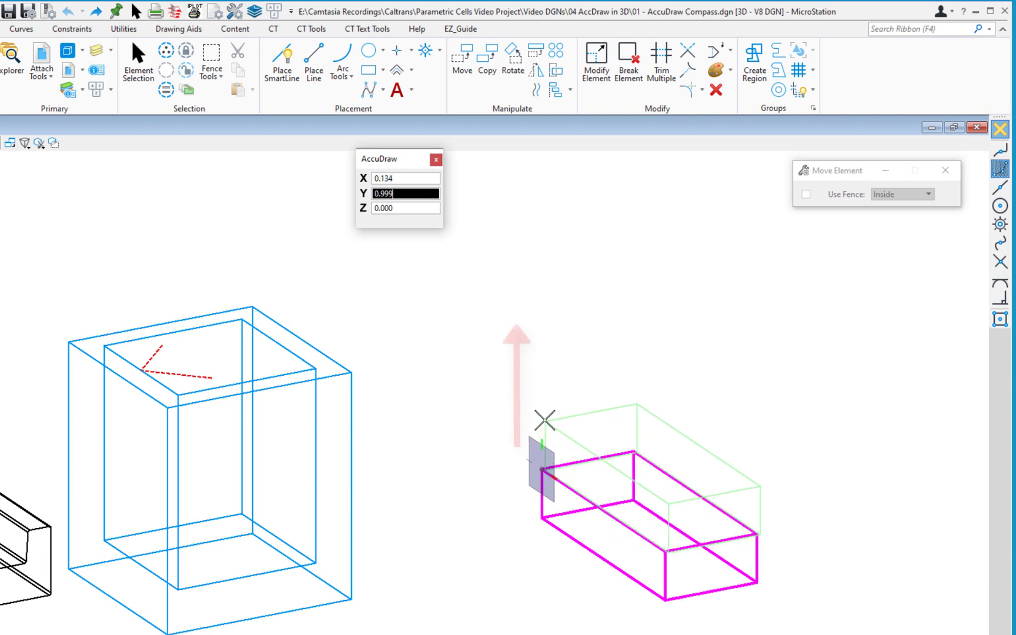
pyautogui.press('Return')
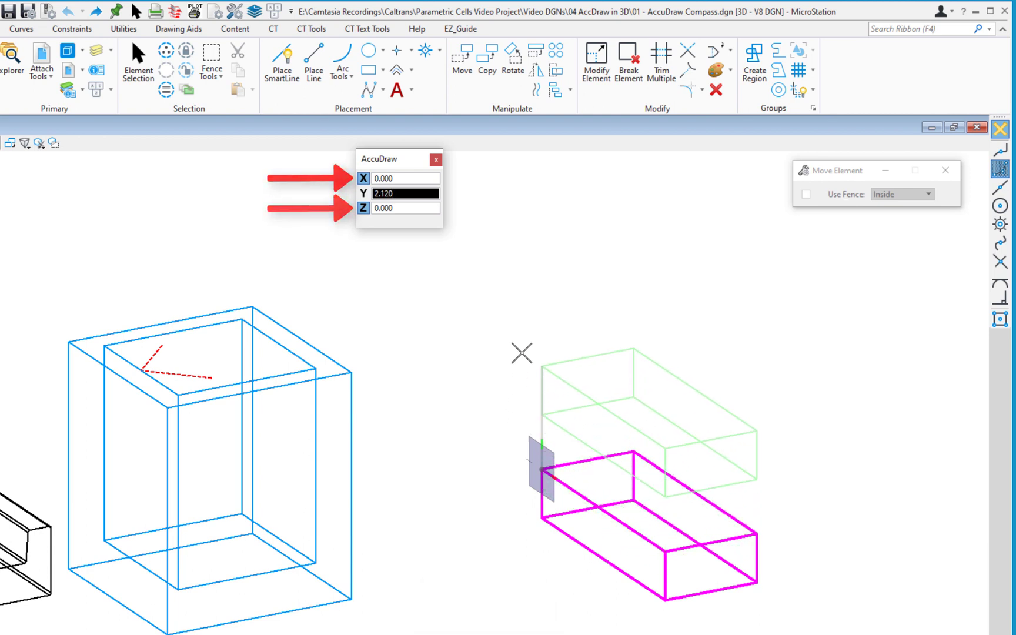
pyautogui.rightClick(353, 373)
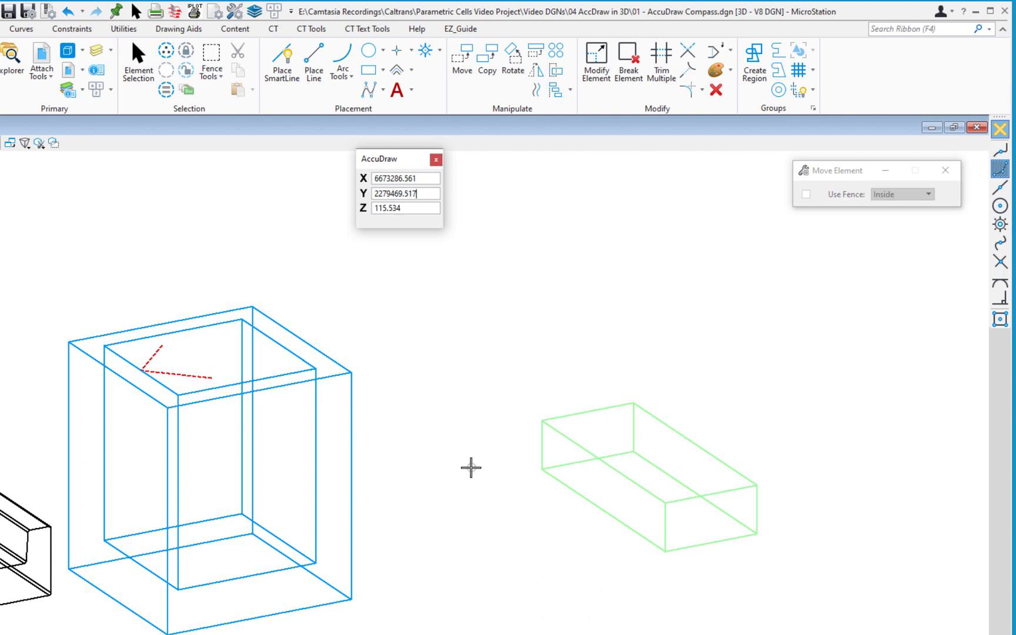
pyautogui.moveTo(471, 467)
pyautogui.keyDown('shift'); pyautogui.mouseDown(button='middle')
pyautogui.moveTo(472, 403)
pyautogui.moveTo(478, 481)
pyautogui.mouseUp(button='middle'); pyautogui.keyUp('shift')
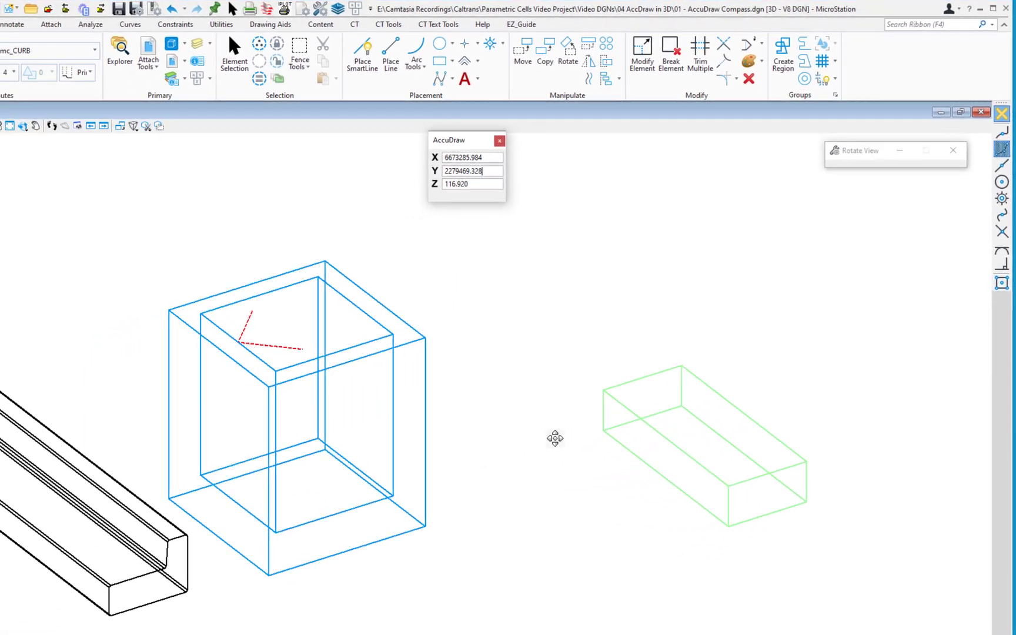